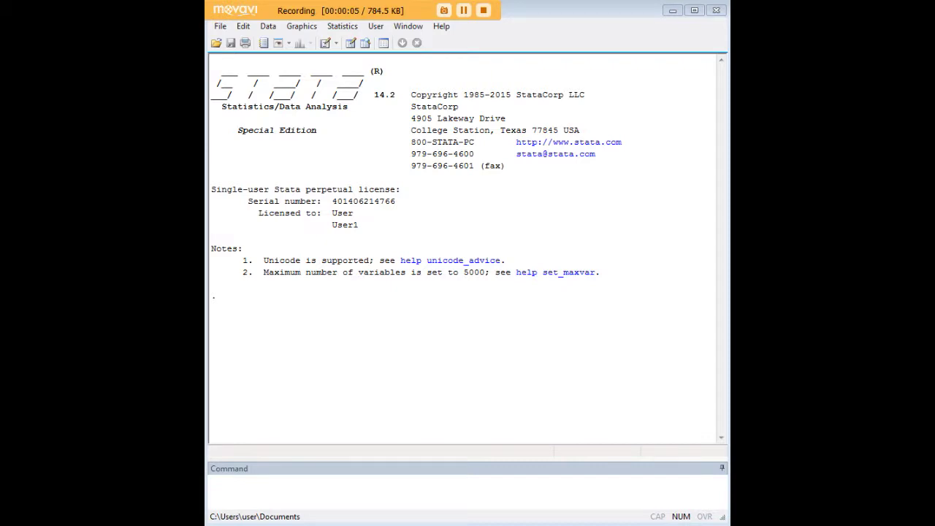
# Load the census13 dataset with webuse census13 and open it in the Data Editor
pyautogui.click(567, 490)
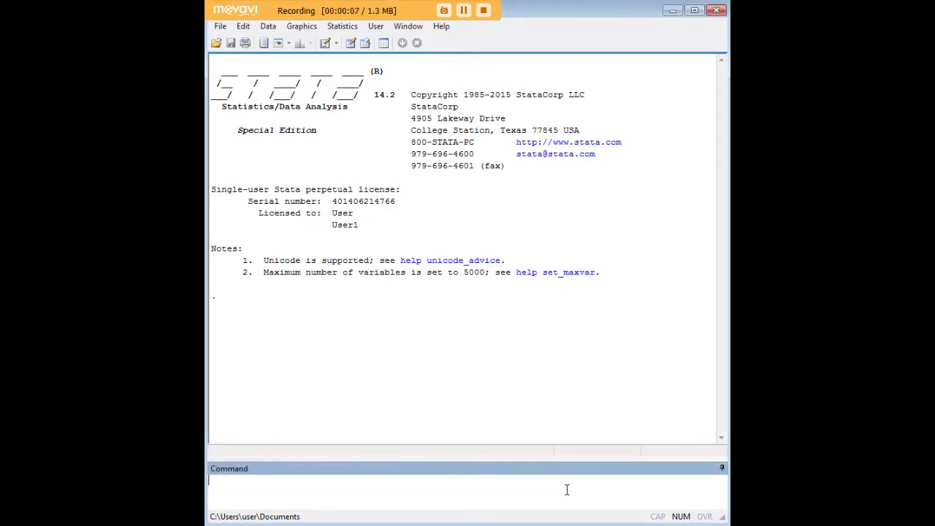
pyautogui.write('webuse census13')
pyautogui.press('Return')
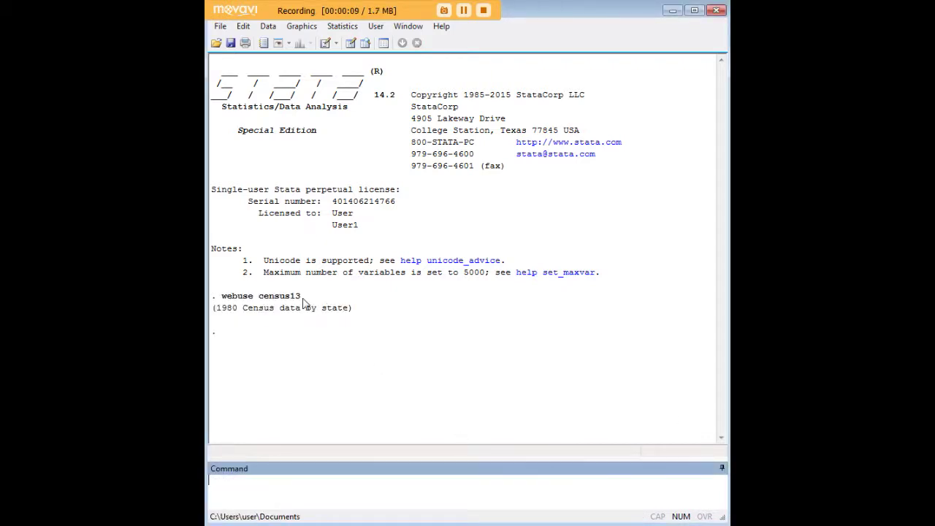
pyautogui.write('edit')
pyautogui.press('Return')
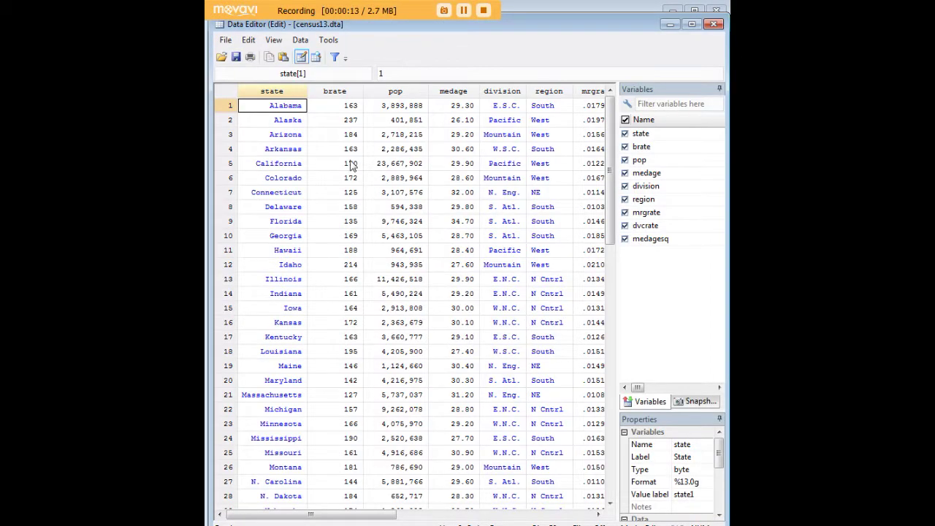
pyautogui.click(334, 107)
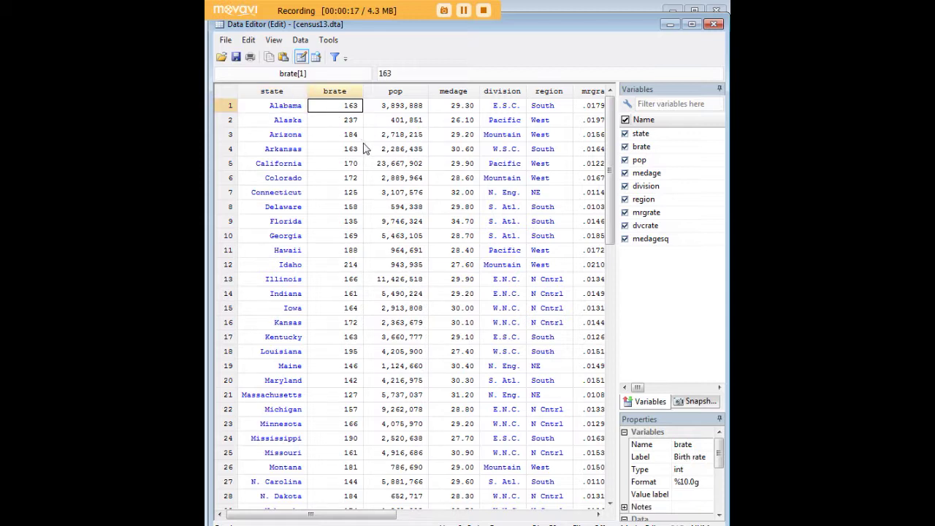
pyautogui.press('Right')
pyautogui.press('Right')
pyautogui.press('Left')
pyautogui.press('Left')
pyautogui.press('Left')
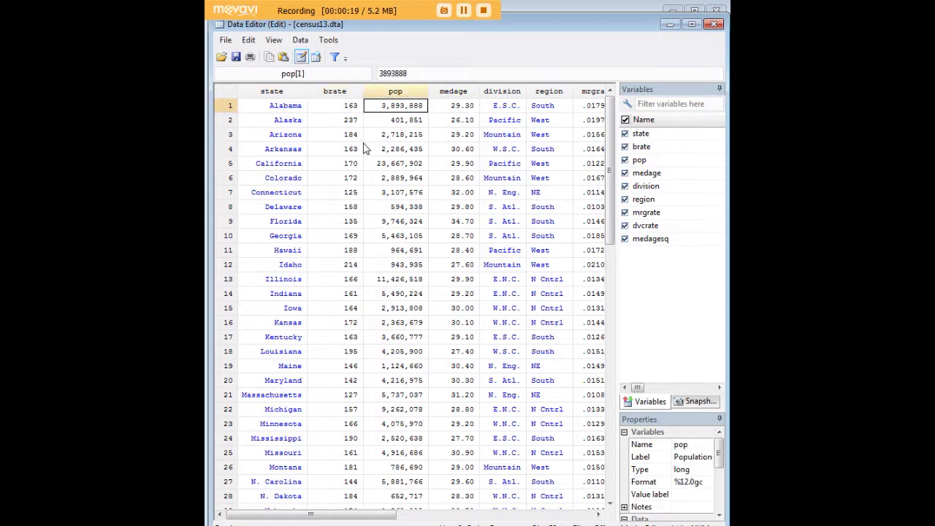
pyautogui.press('Right')
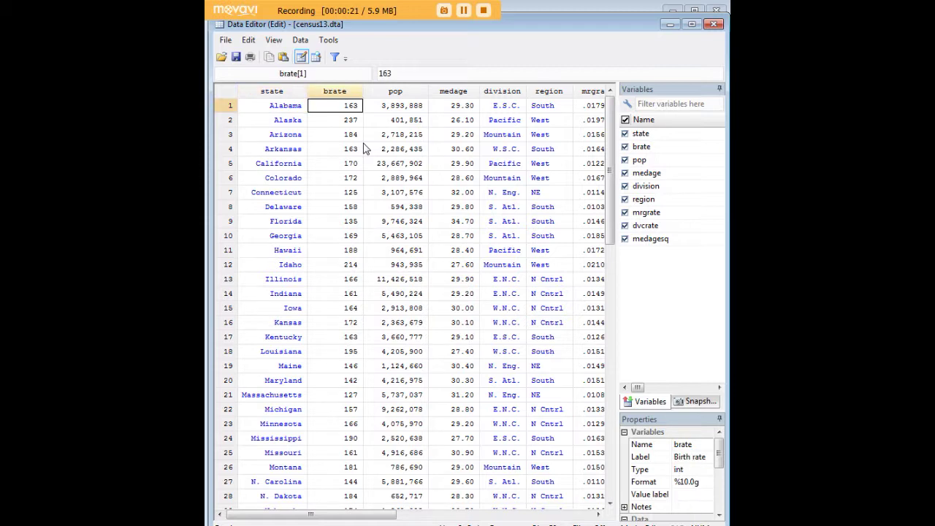
pyautogui.press('Right')
pyautogui.press('Right')
pyautogui.press('Left')
pyautogui.press('Left')
pyautogui.press('Right')
pyautogui.press('Right')
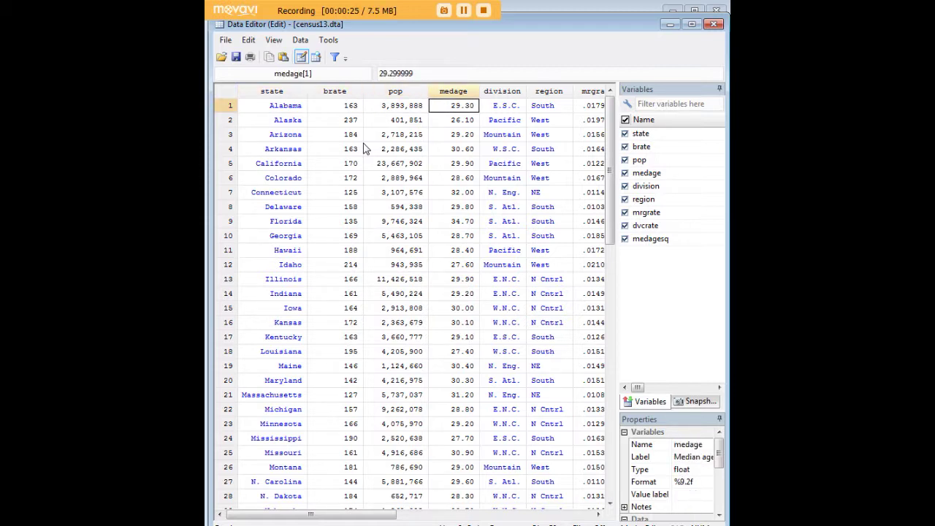
pyautogui.press('Right')
pyautogui.press('Right')
pyautogui.press('Right')
pyautogui.press('Right')
pyautogui.press('Left')
pyautogui.press('Left')
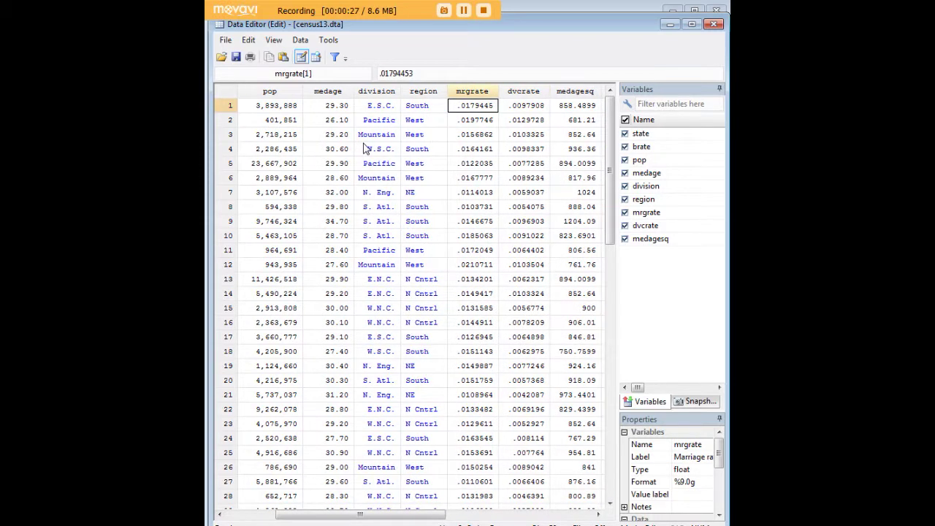
pyautogui.press('Left')
pyautogui.press('Right')
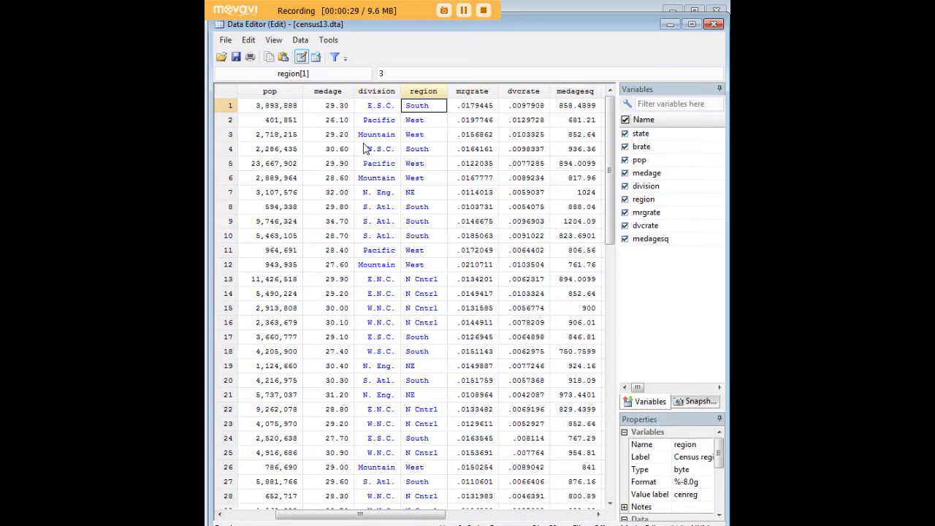
pyautogui.click(666, 25)
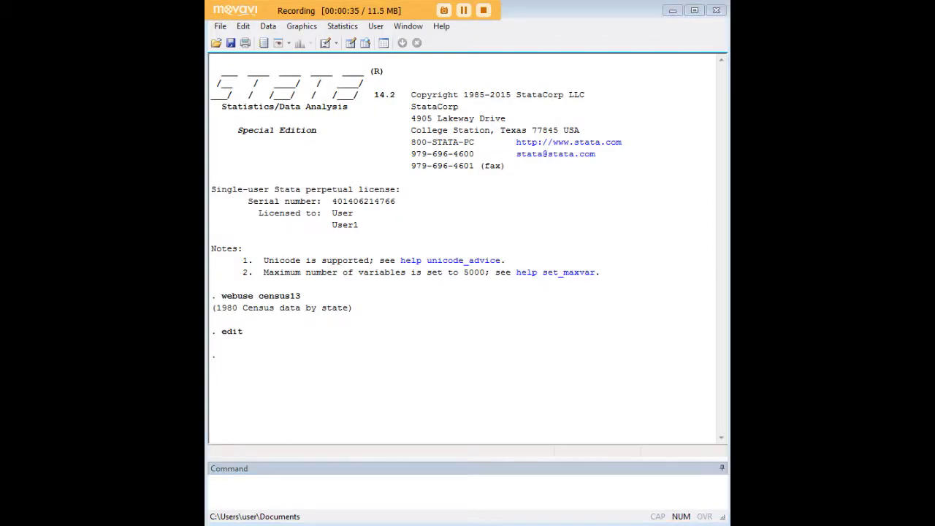
# Run list state brate medage pop to list every state's values
pyautogui.click(485, 478)
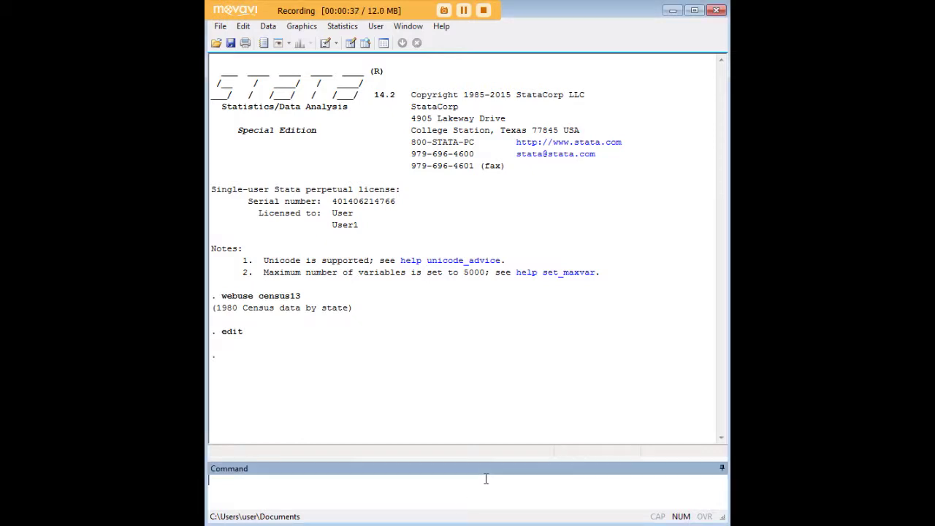
pyautogui.write('list state brate medage pop')
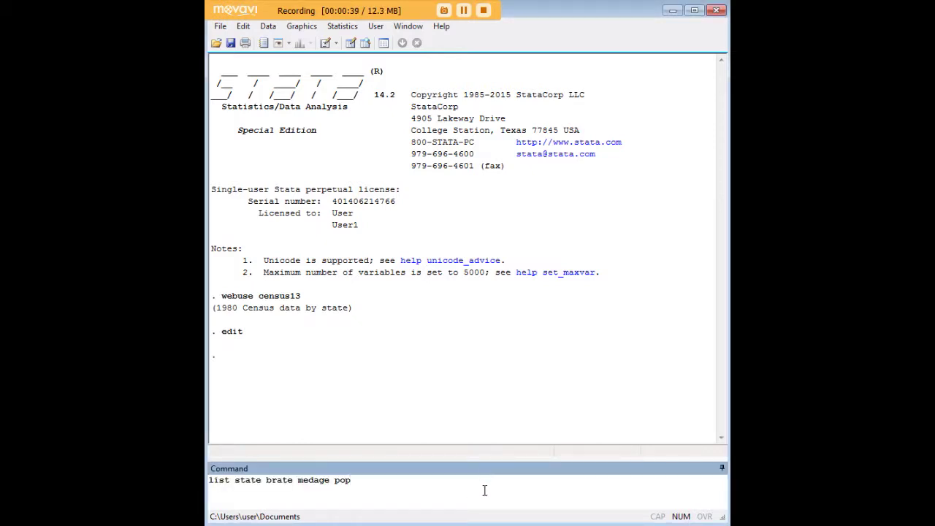
pyautogui.hotkey('ctrl', 'shift', 'Left')
pyautogui.hotkey('ctrl', 'shift', 'Left')
pyautogui.hotkey('ctrl', 'shift', 'Left')
pyautogui.hotkey('ctrl', 'shift', 'Left')
pyautogui.hotkey('ctrl', 'shift', 'Left')
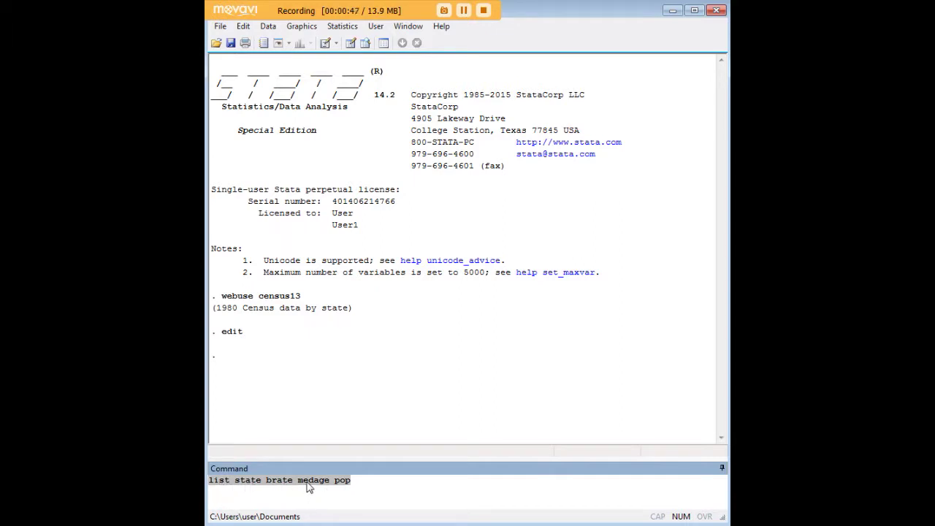
pyautogui.press('Return')
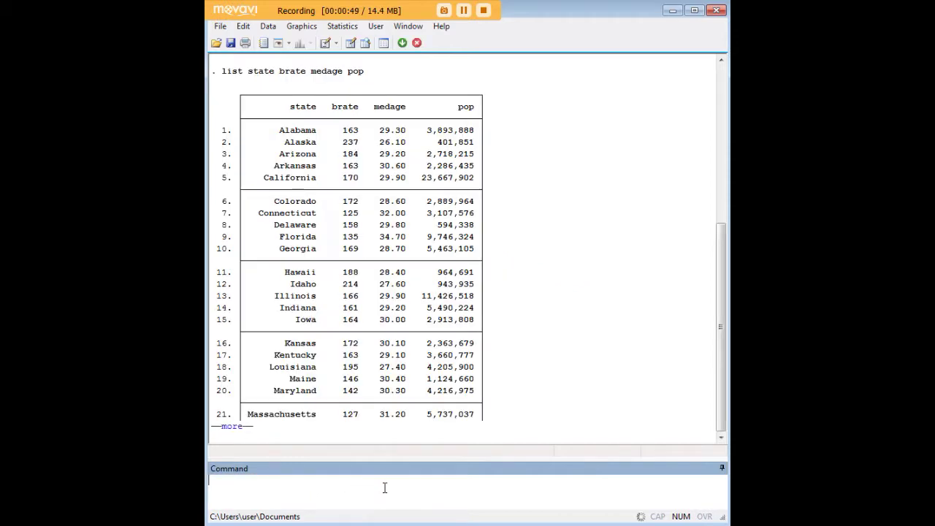
# Page through the listing to Wyoming and scroll back up to review it
pyautogui.click(232, 427)
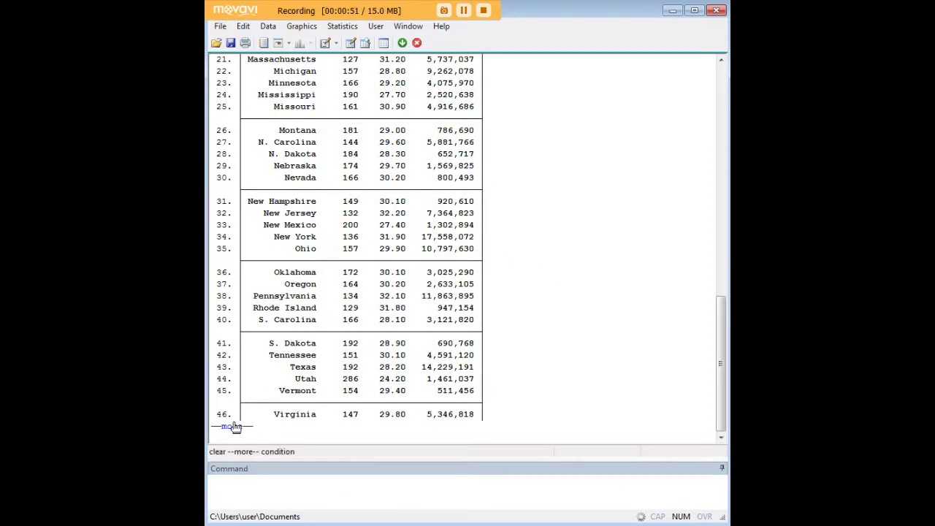
pyautogui.click(234, 427)
pyautogui.scroll(3, 391, 311)
pyautogui.scroll(12, 394, 316)
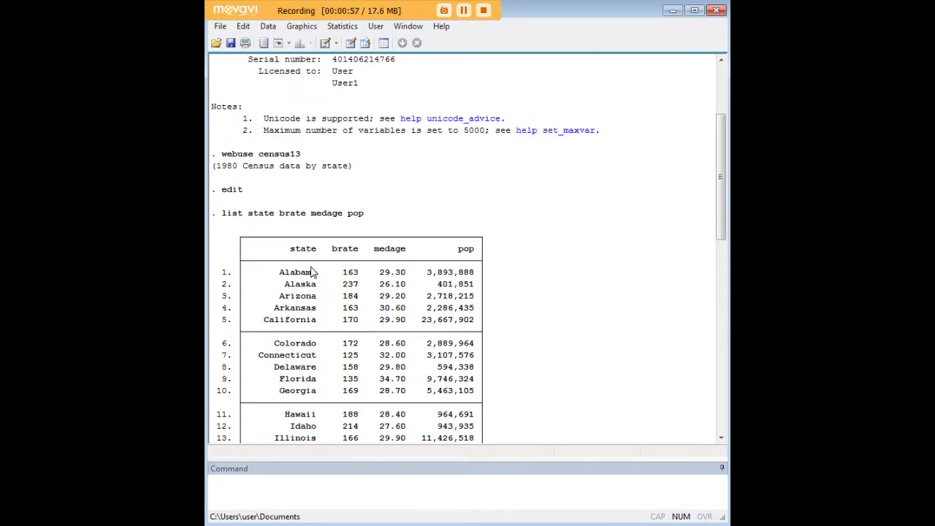
pyautogui.scroll(-6, 445, 299)
pyautogui.scroll(-4, 457, 307)
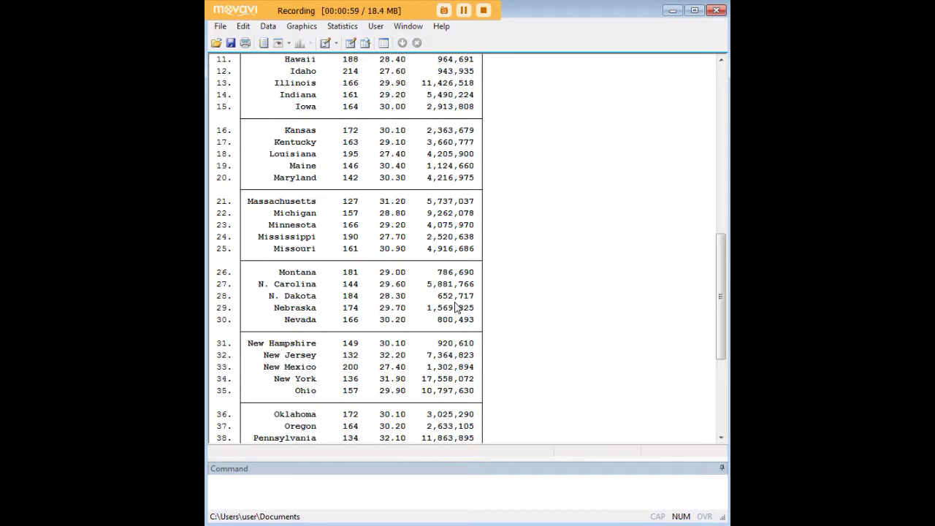
pyautogui.scroll(10, 456, 308)
pyautogui.scroll(-7, 454, 301)
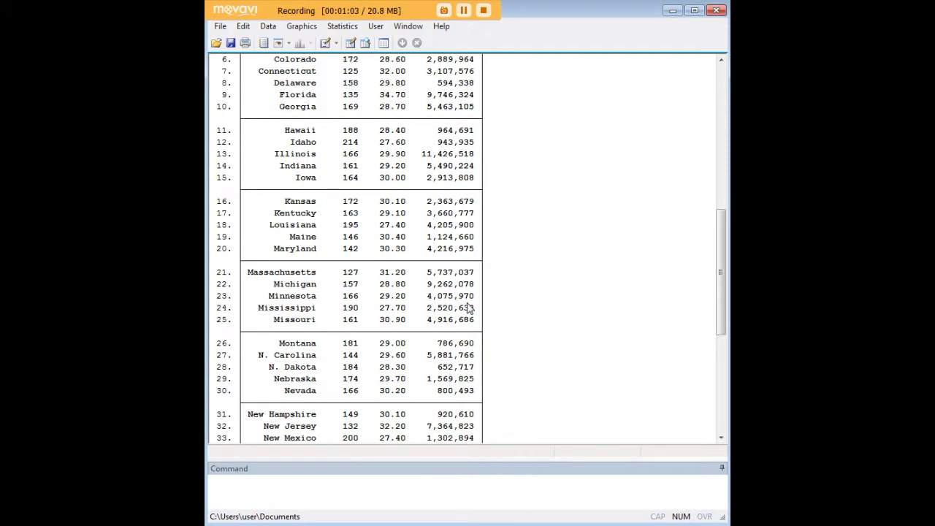
pyautogui.scroll(4, 467, 305)
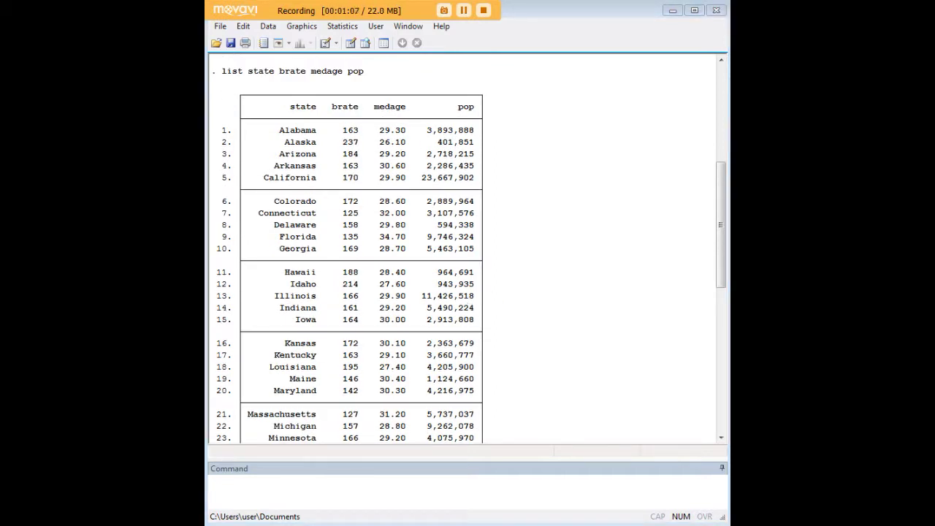
pyautogui.click(535, 481)
# Run tabdisp state, cell(brate medage pop) and page to the end of the table
pyautogui.write('tabdisp state, cell(brate medage pop)')
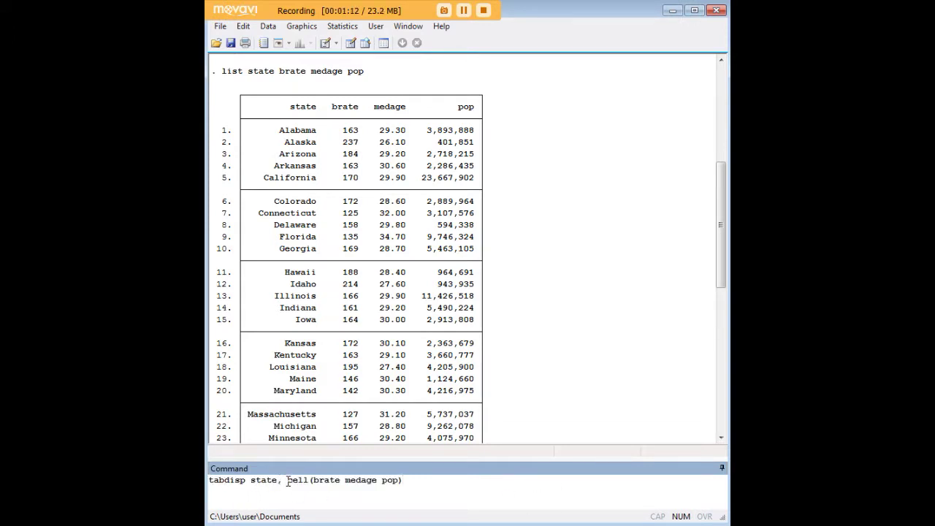
pyautogui.moveTo(289, 481); pyautogui.dragTo(398, 485)
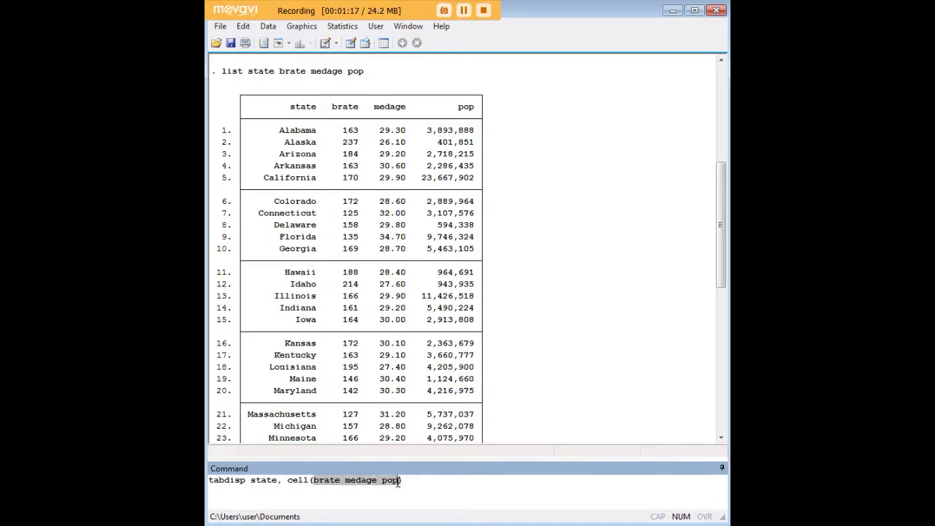
pyautogui.click(413, 483)
pyautogui.press('Return')
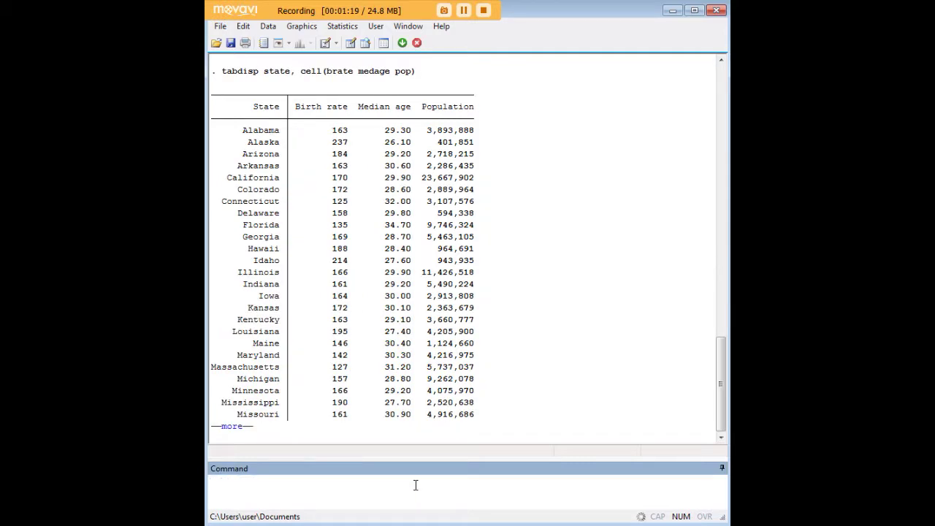
pyautogui.click(241, 433)
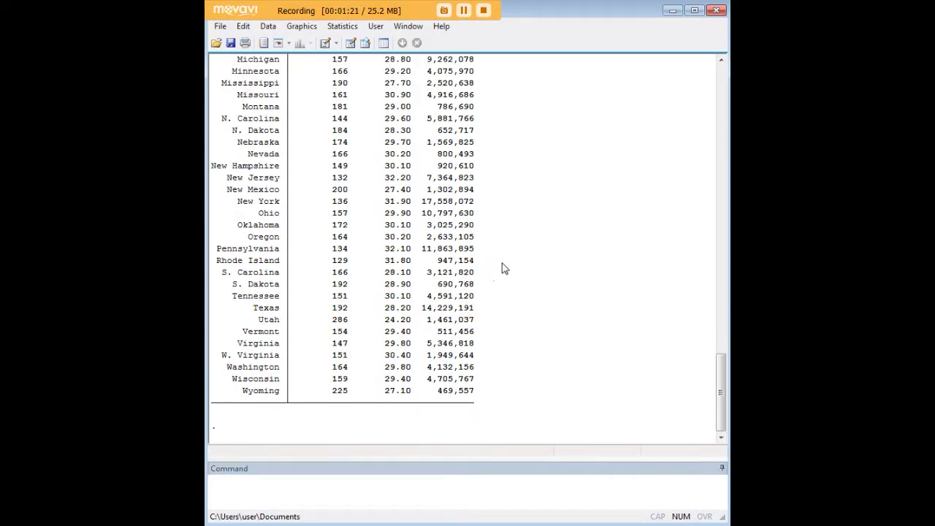
# Select the tabdisp table output, dismiss its copy menu, and scroll through the results
pyautogui.scroll(10, 493, 288)
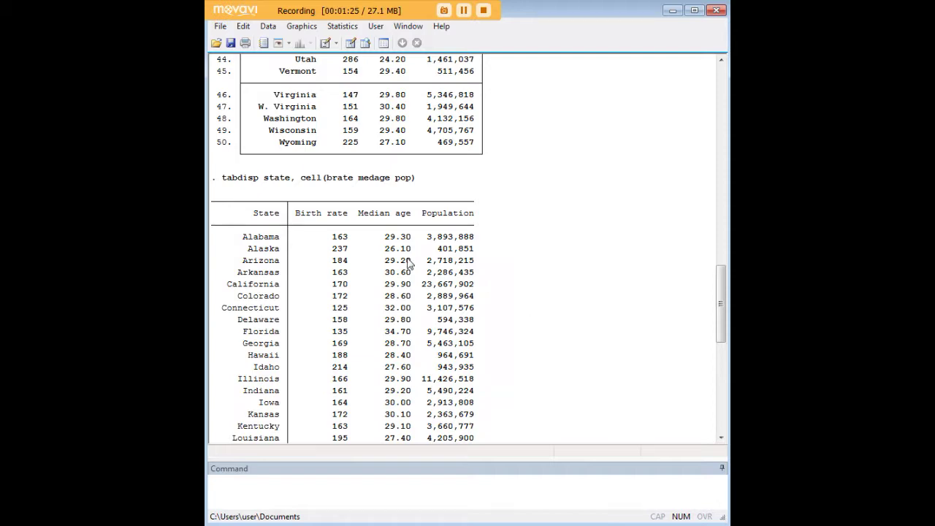
pyautogui.moveTo(211, 203); pyautogui.dragTo(473, 408)
pyautogui.rightClick(455, 301)
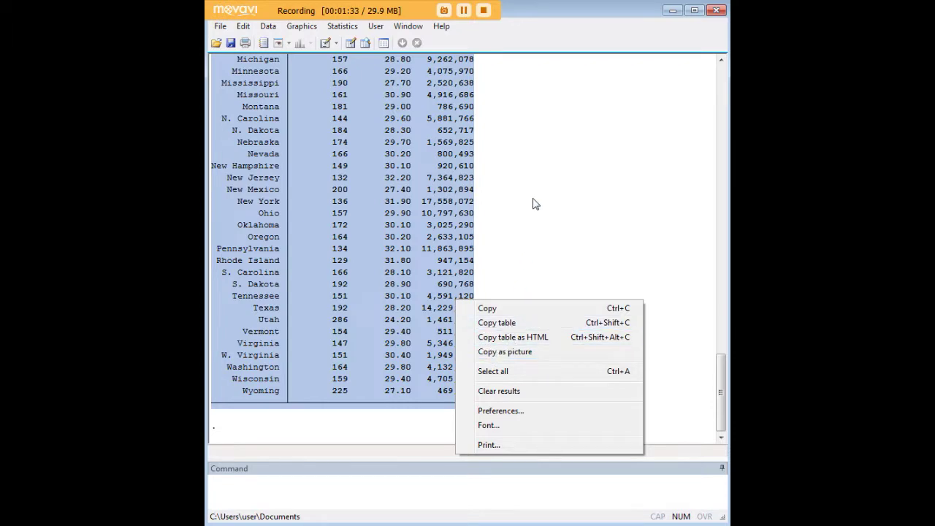
pyautogui.click(503, 279)
pyautogui.scroll(15, 501, 293)
pyautogui.scroll(-10, 407, 317)
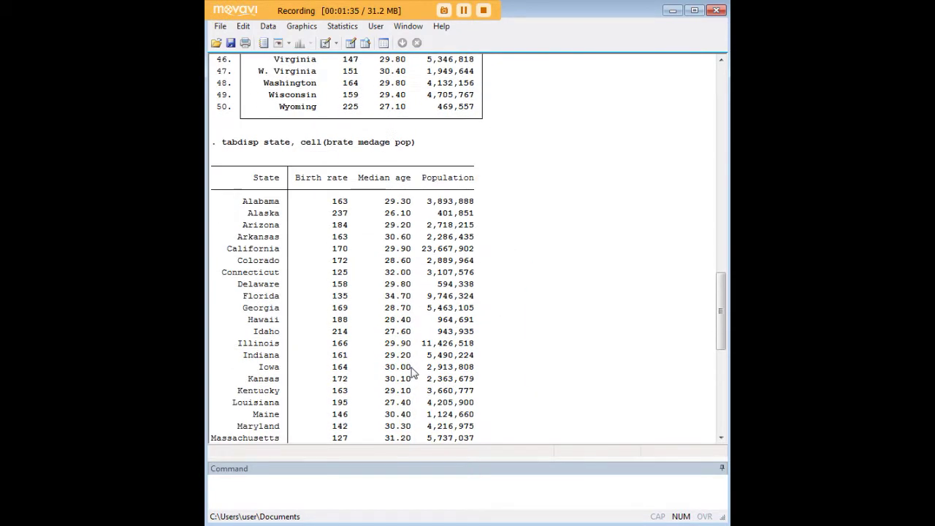
pyautogui.scroll(9, 477, 292)
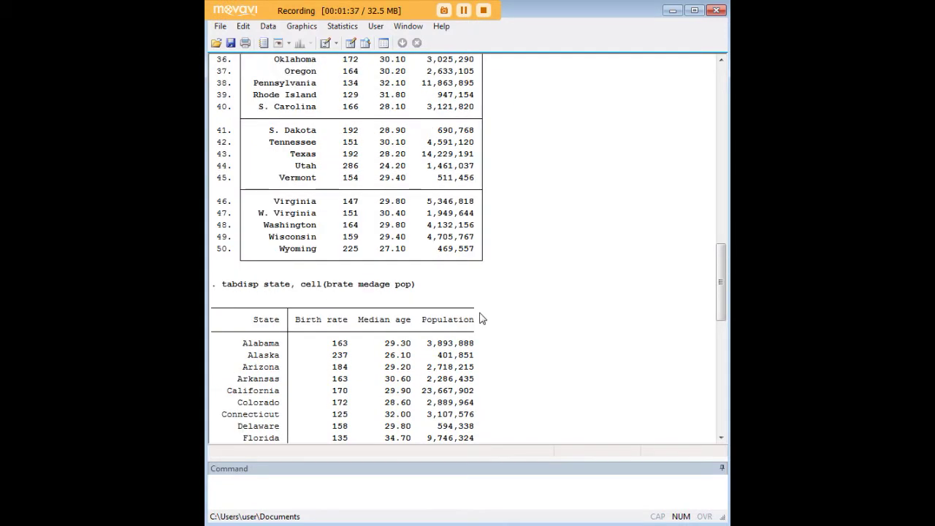
pyautogui.scroll(-13, 486, 322)
pyautogui.scroll(-3, 493, 326)
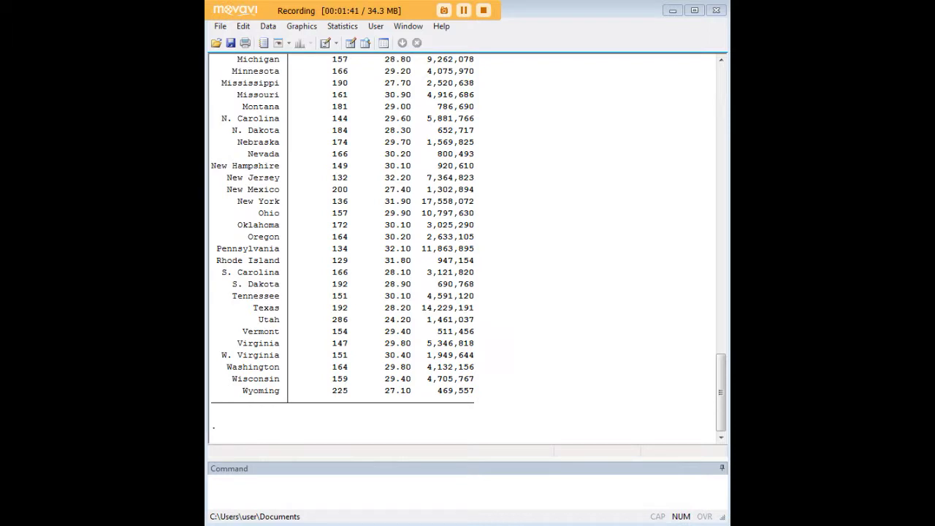
# Run list state brate medage pop if region==1 to show only region 1 states
pyautogui.click(530, 475)
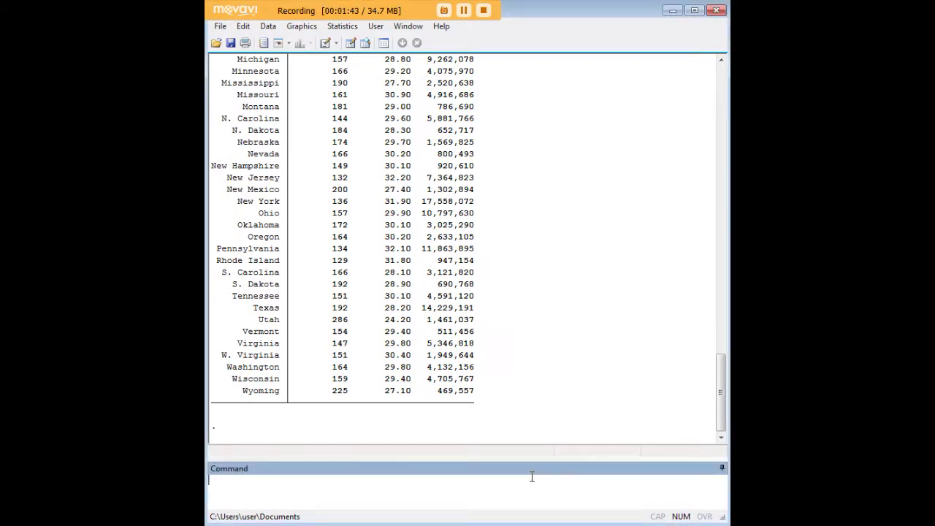
pyautogui.hotkey('ctrl', 'v')
pyautogui.moveTo(435, 481); pyautogui.dragTo(359, 479)
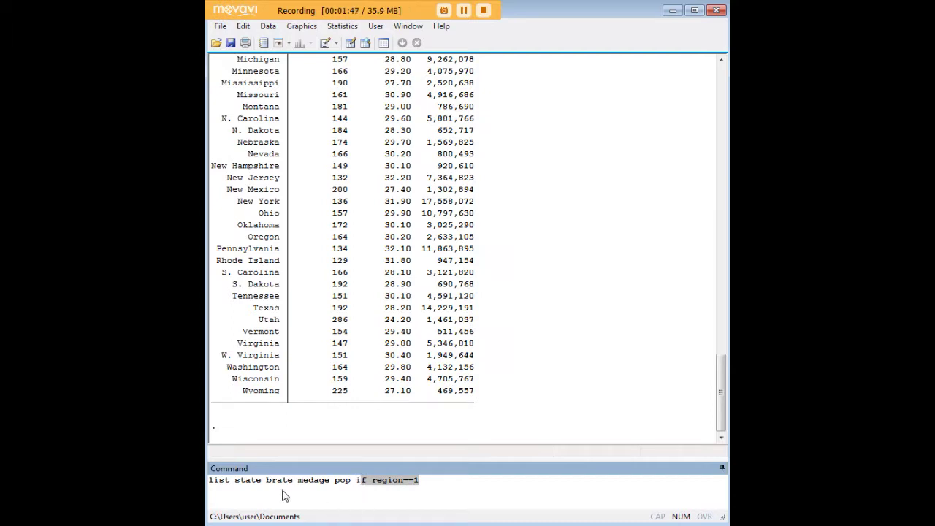
pyautogui.click(253, 481)
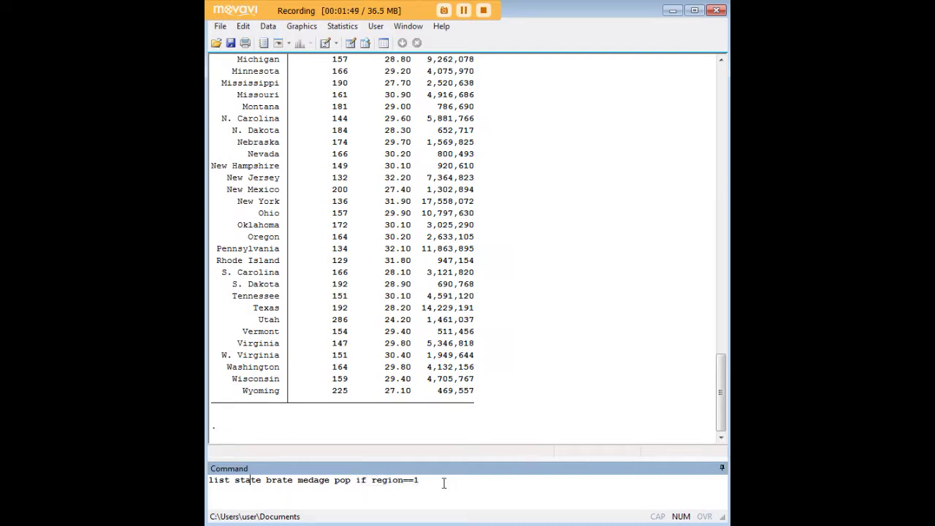
pyautogui.moveTo(419, 481); pyautogui.dragTo(208, 480)
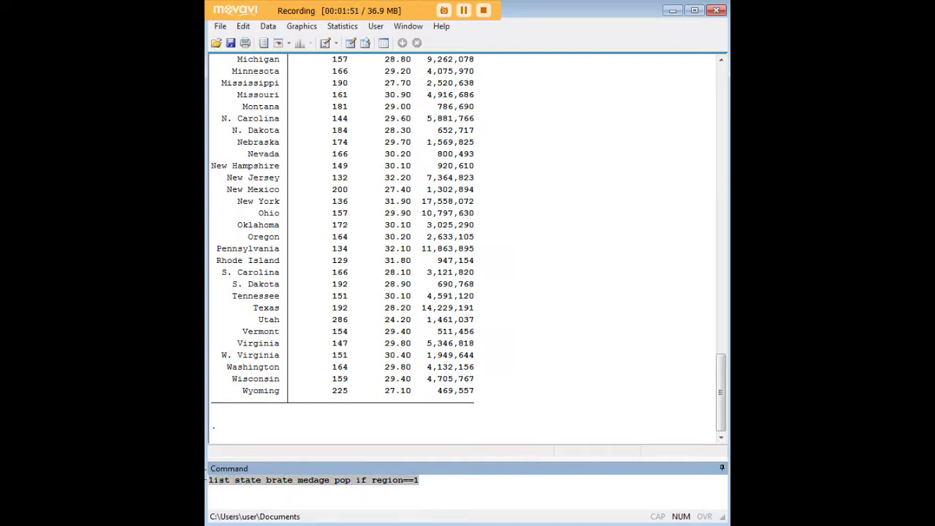
pyautogui.press('Return')
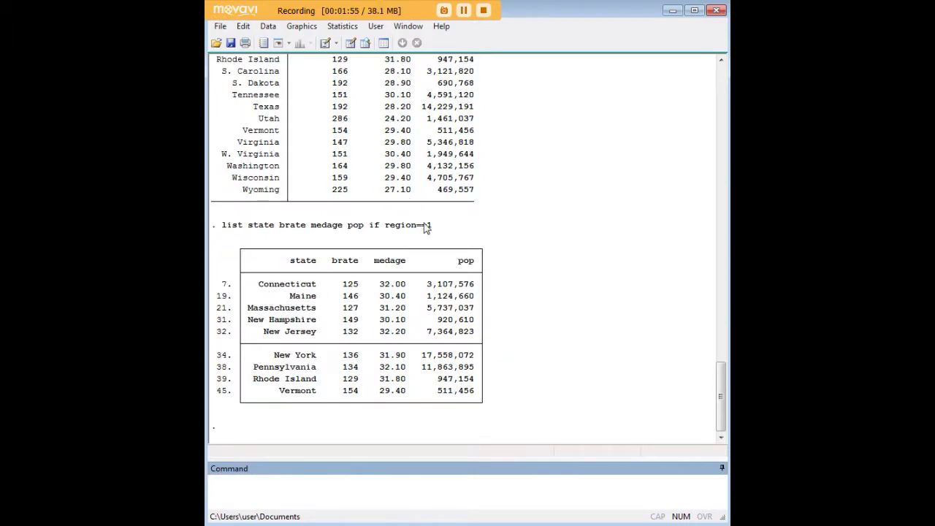
# Highlight region==1 and its double equals sign in the echoed list command
pyautogui.moveTo(434, 227); pyautogui.dragTo(385, 228)
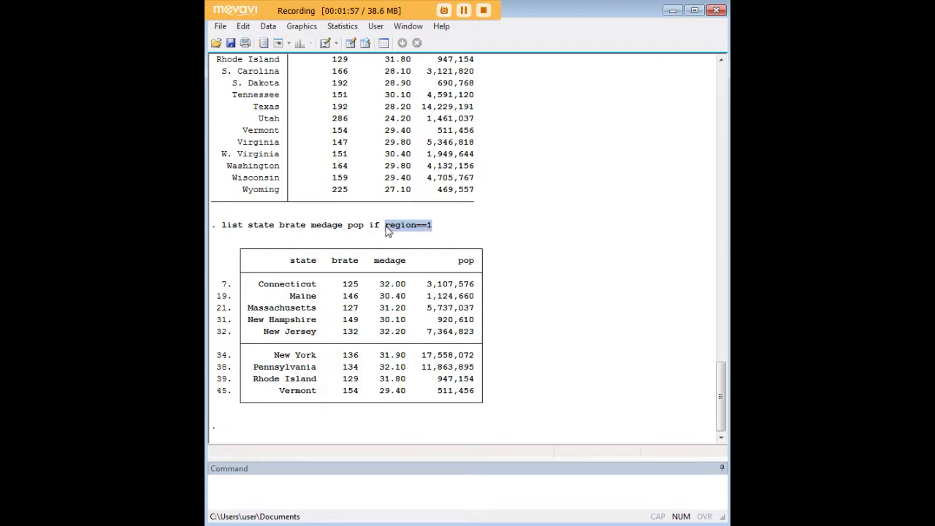
pyautogui.click(388, 231)
pyautogui.moveTo(418, 227); pyautogui.dragTo(428, 228)
pyautogui.click(430, 231)
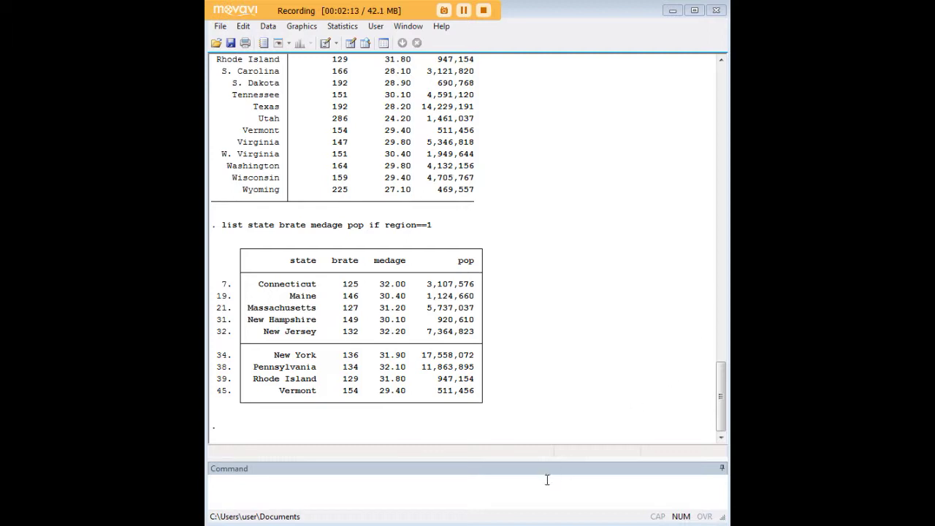
pyautogui.click(529, 486)
# Run tabdisp state, cell(brate medage pop), if region==1 for the region 1 table
pyautogui.hotkey('ctrl', 'v')
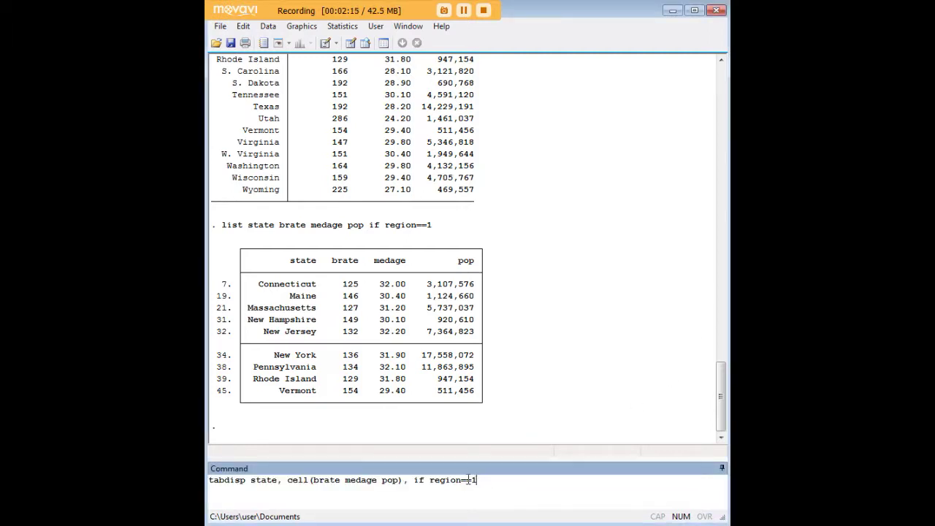
pyautogui.doubleClick(406, 482)
pyautogui.click(479, 482)
pyautogui.press('Return')
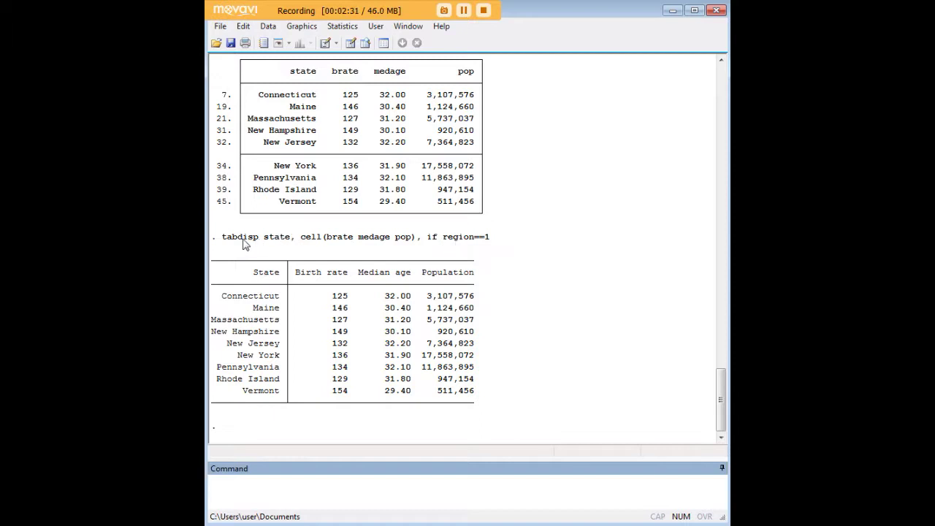
# Highlight the tabdisp command, the nine region 1 rows, and the if region==1 condition
pyautogui.moveTo(222, 239); pyautogui.dragTo(288, 244)
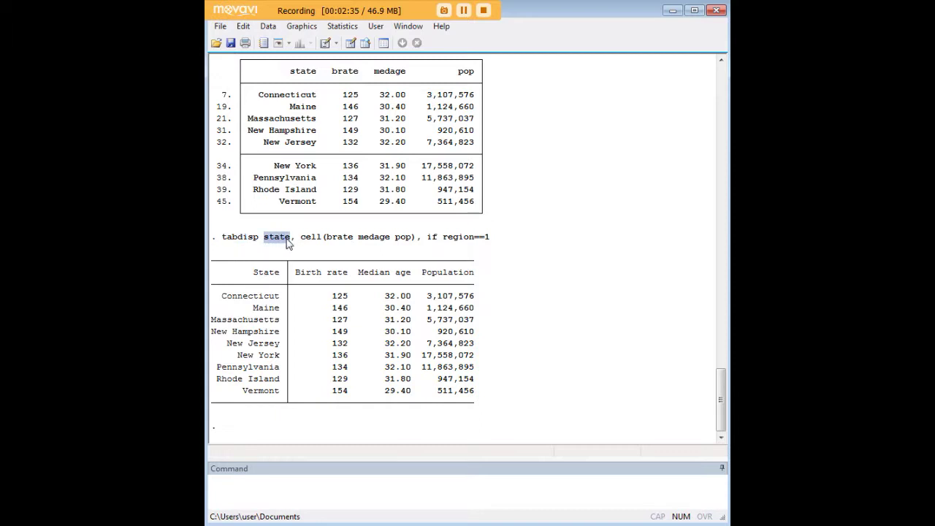
pyautogui.moveTo(221, 295); pyautogui.dragTo(284, 387)
pyautogui.click(263, 318)
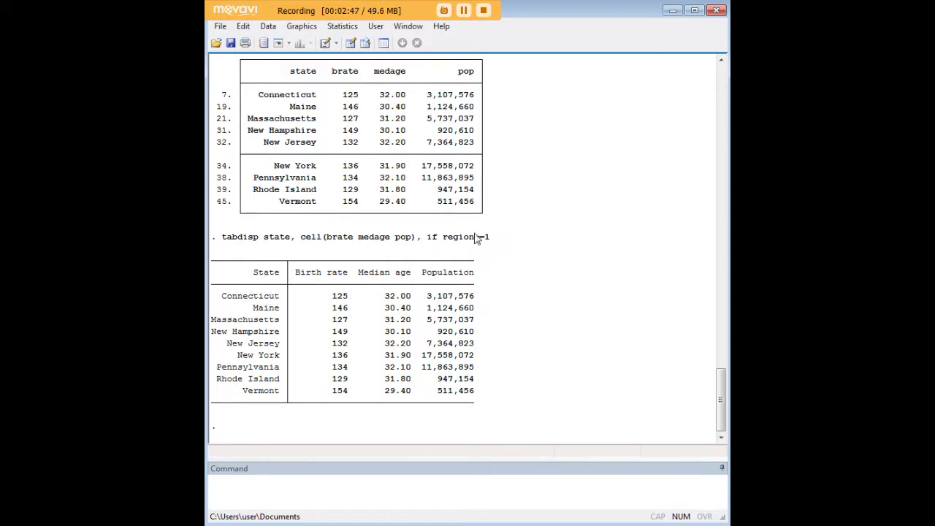
pyautogui.moveTo(492, 238); pyautogui.dragTo(428, 241)
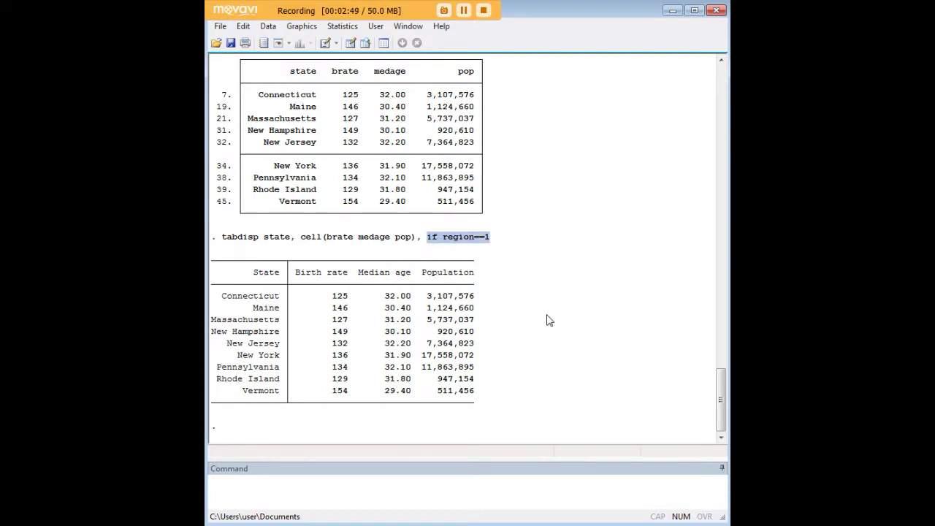